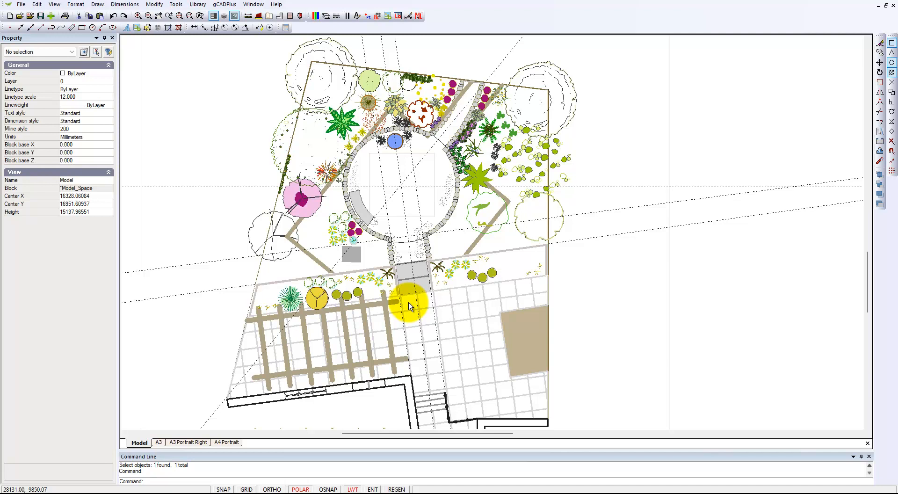
click(176, 5)
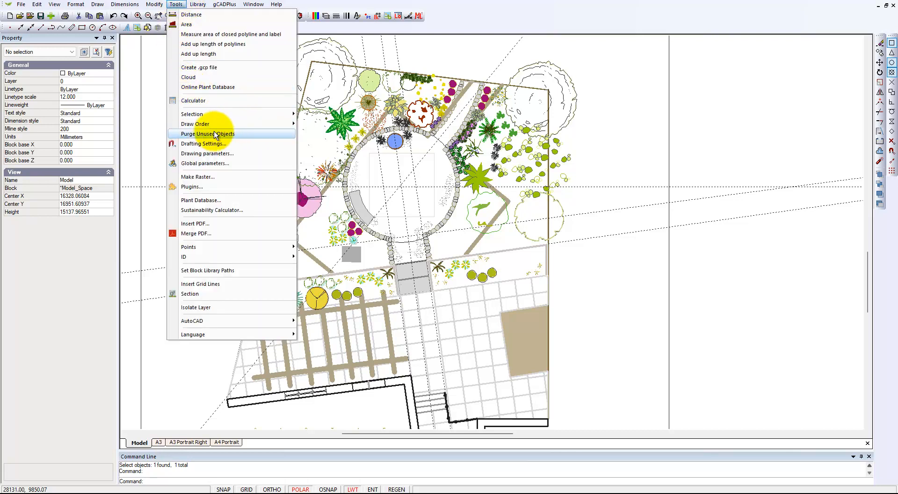
click(744, 204)
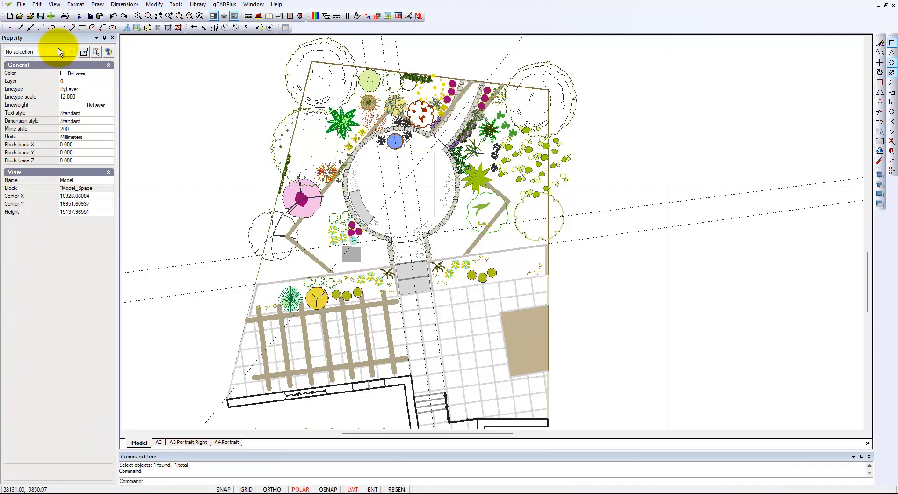
Highlight all plant symbols in the garden plan that have names assigned, and clear the highlighting after checking them
click(225, 4)
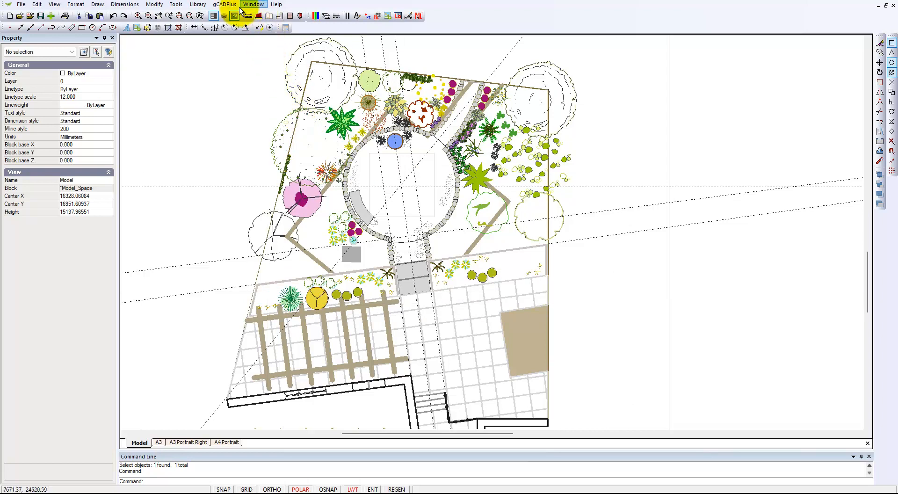
click(225, 4)
mouse_move(271, 15)
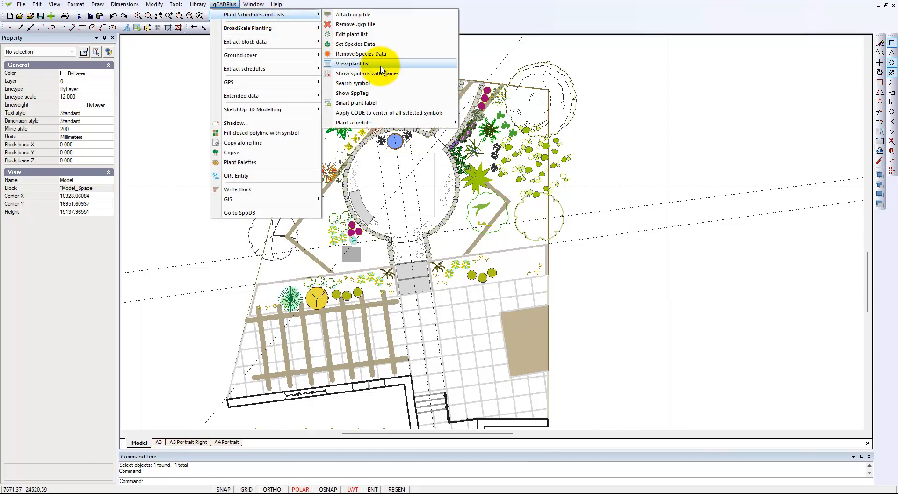
click(377, 75)
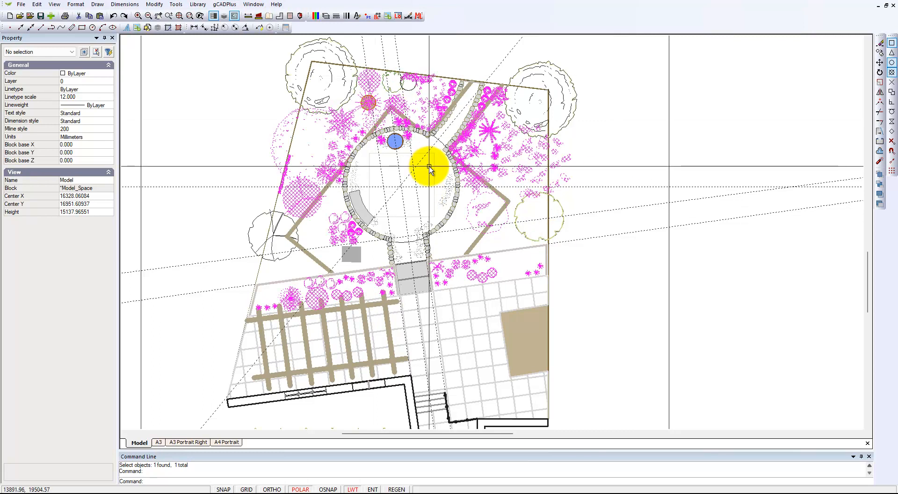
key(Escape)
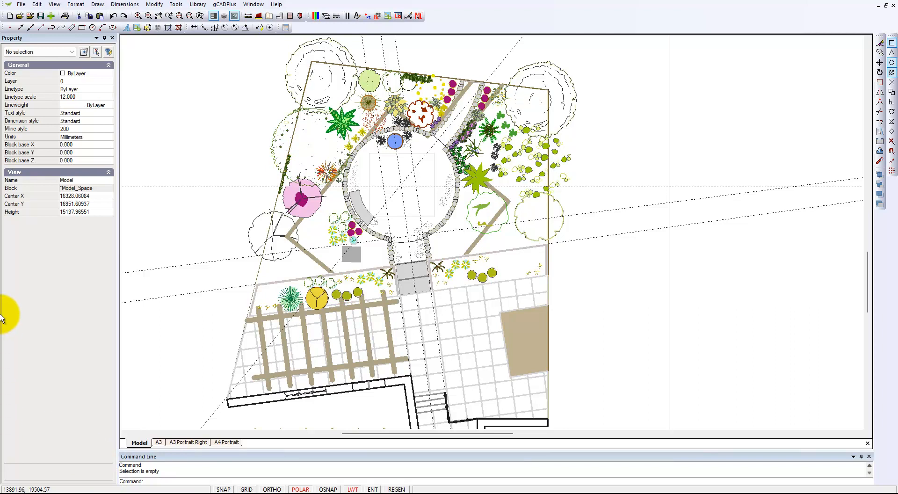
Start a custom-content plant schedule with plant symbols and botanical names, excluding red circle markers, type, code, pot size and common names
click(225, 5)
mouse_move(311, 15)
mouse_move(419, 122)
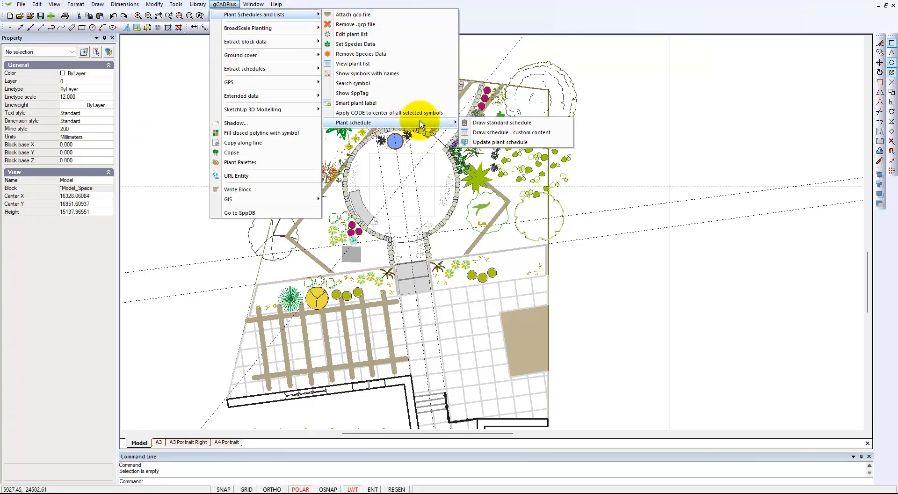
click(530, 133)
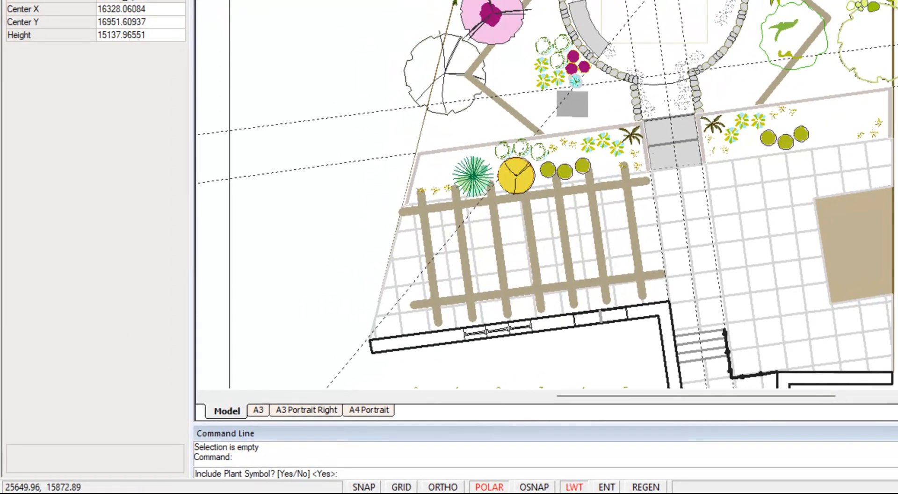
key(Return)
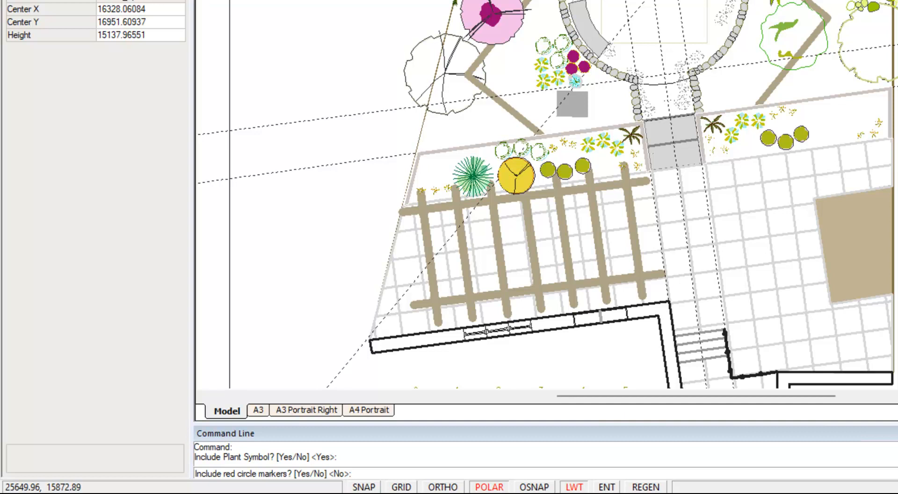
key(Return)
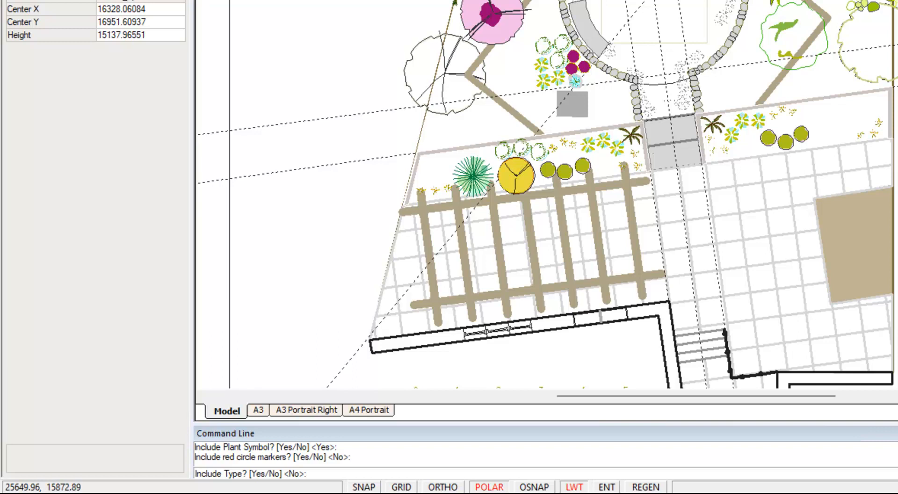
key(Return)
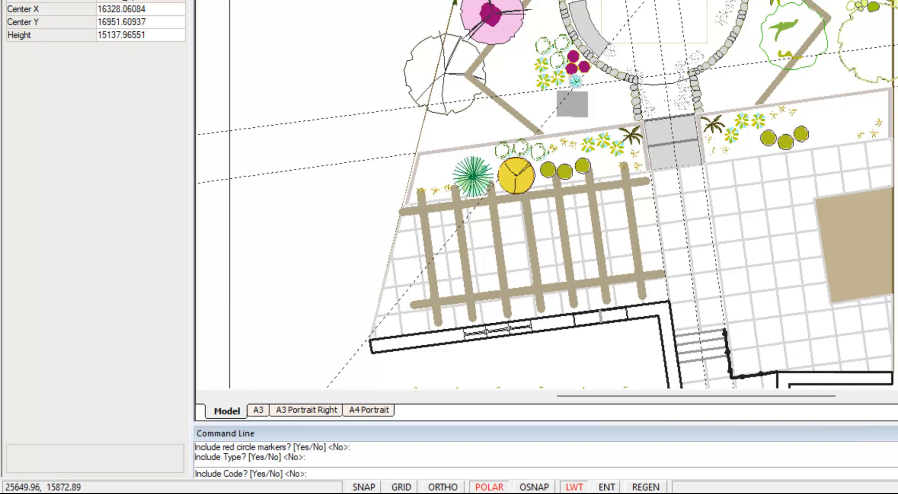
key(Return)
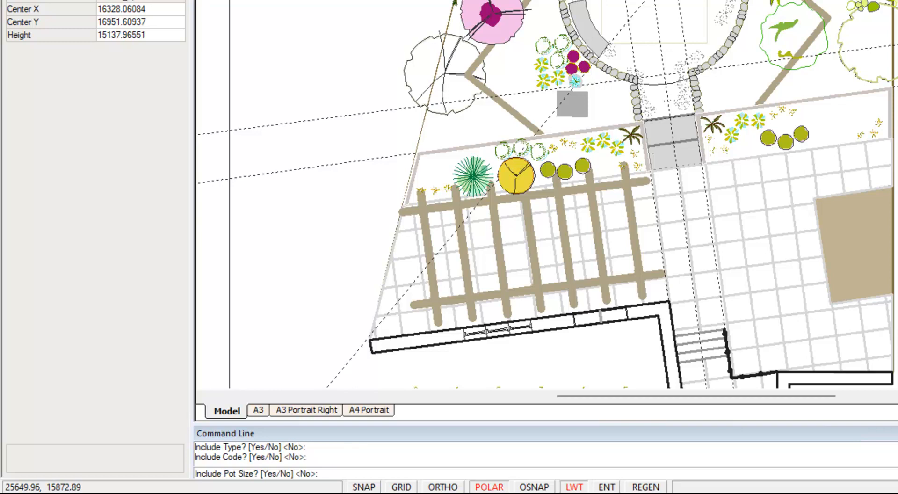
key(Return)
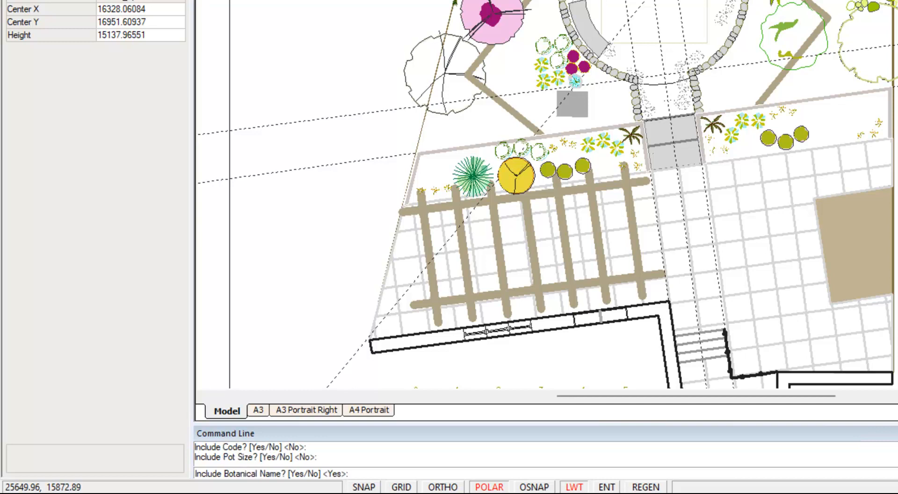
key(Return)
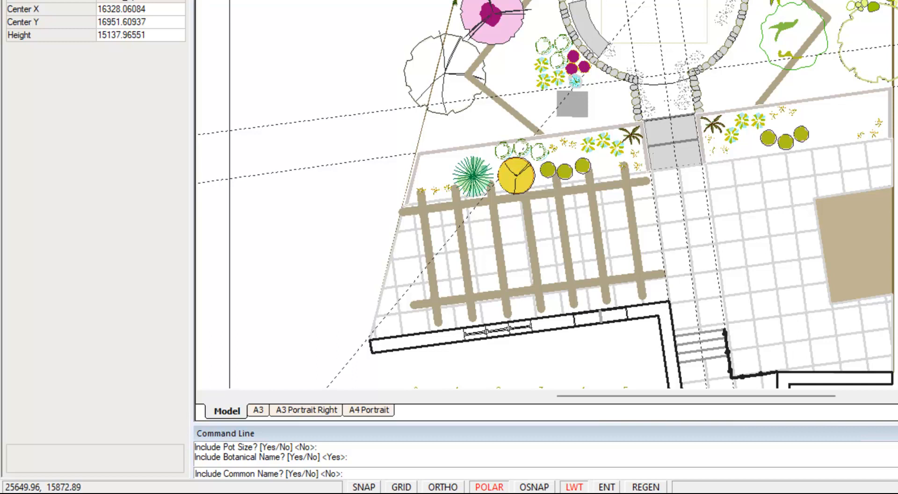
key(Return)
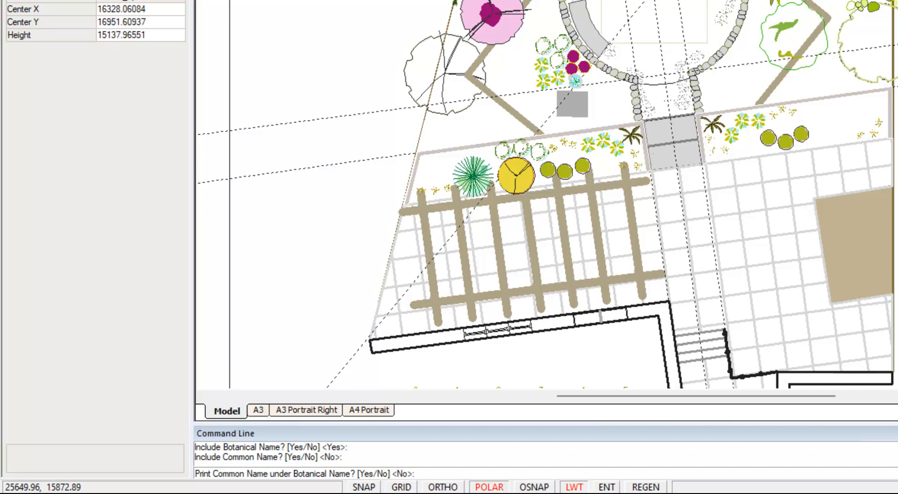
key(Return)
key(F3)
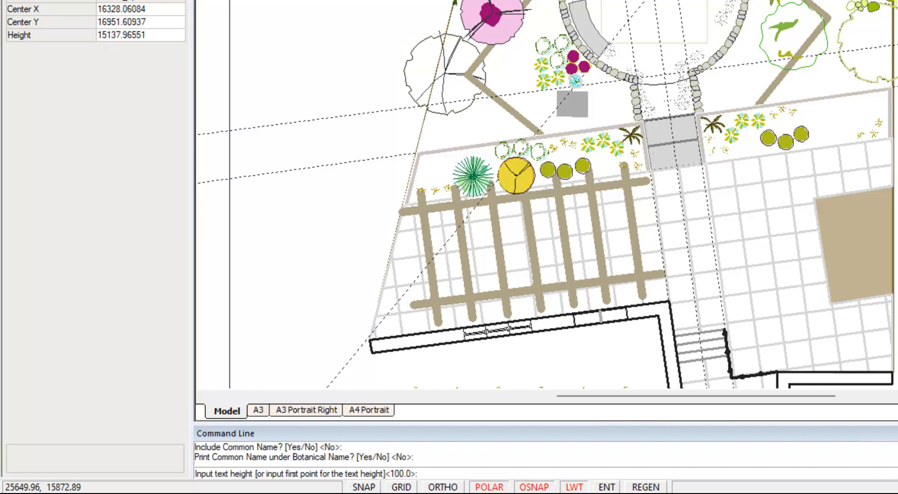
Accept a text height of 100 and place the plant schedule in the empty area to the right of the garden plan
key(Return)
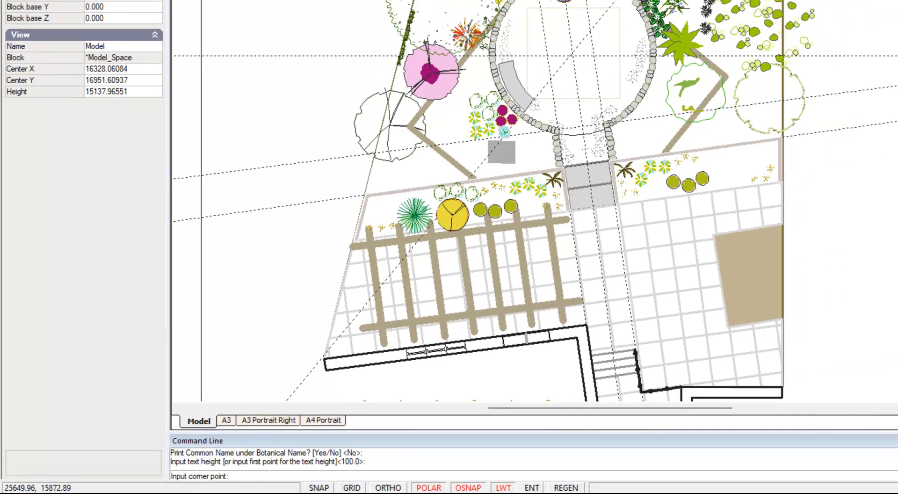
mouse_move(684, 261)
middle_down()
mouse_move(630, 237)
mouse_move(538, 245)
middle_up()
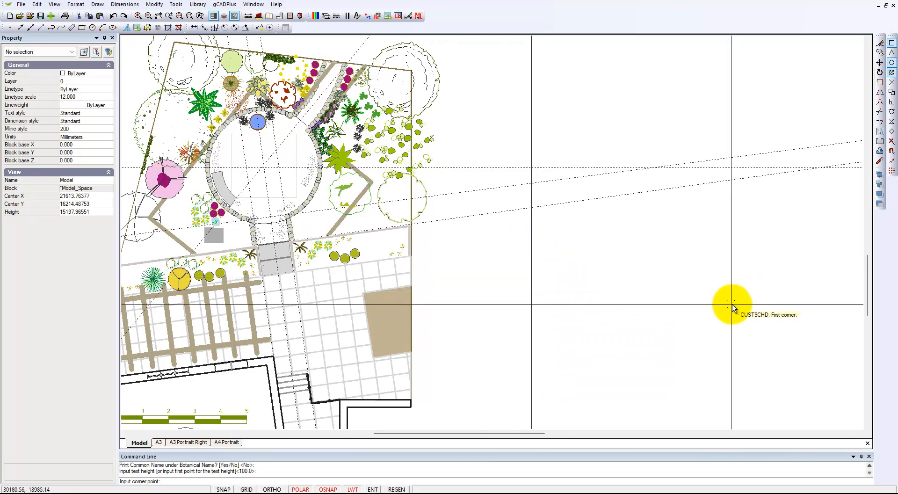
click(665, 217)
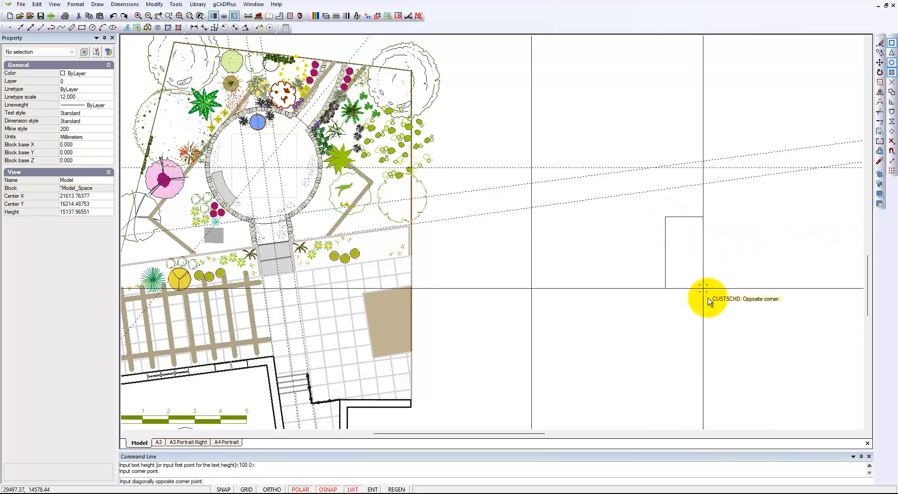
click(789, 424)
Examine the symbols, botanical names and totals in the placed plant schedule
scroll(714, 290, up, 2)
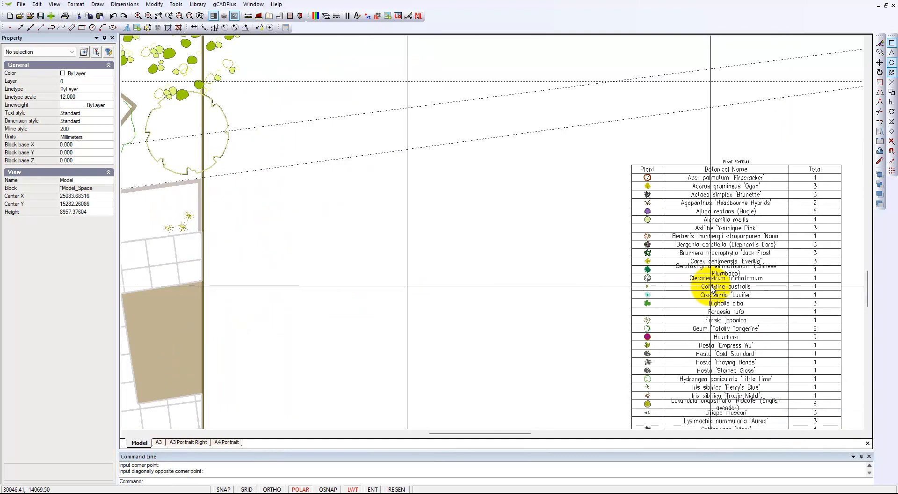
middle_drag(592, 300, 445, 196)
scroll(439, 199, down, 1)
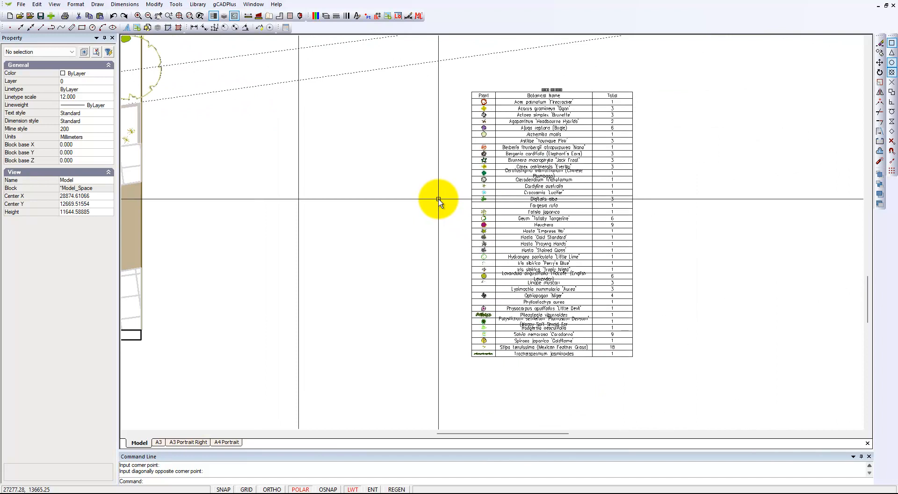
scroll(552, 178, up, 3)
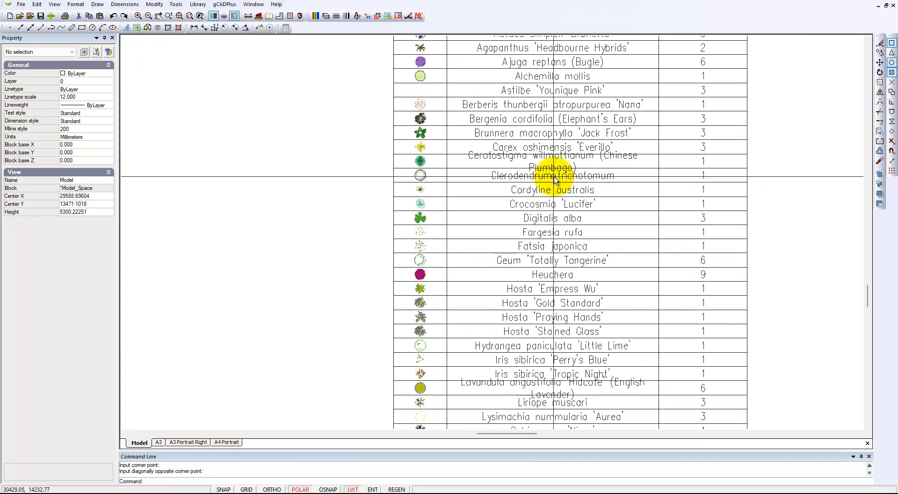
scroll(548, 181, down, 1)
scroll(548, 181, down, 1)
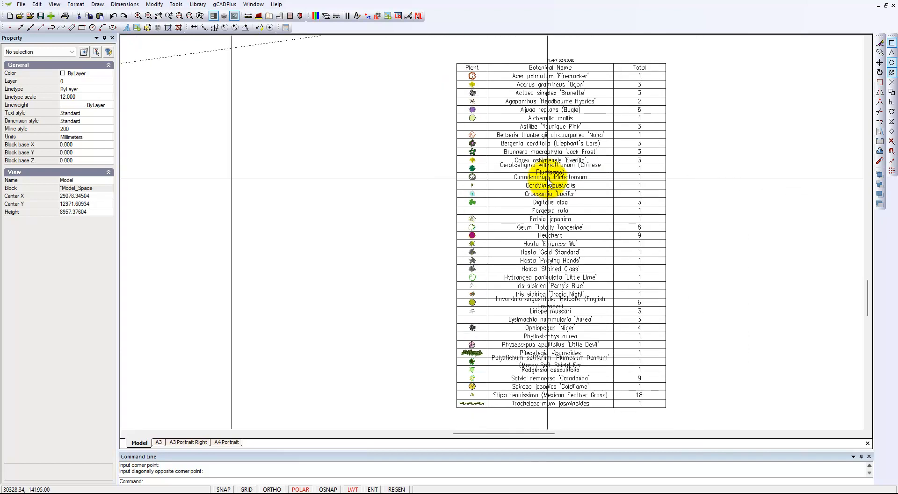
scroll(549, 181, down, 1)
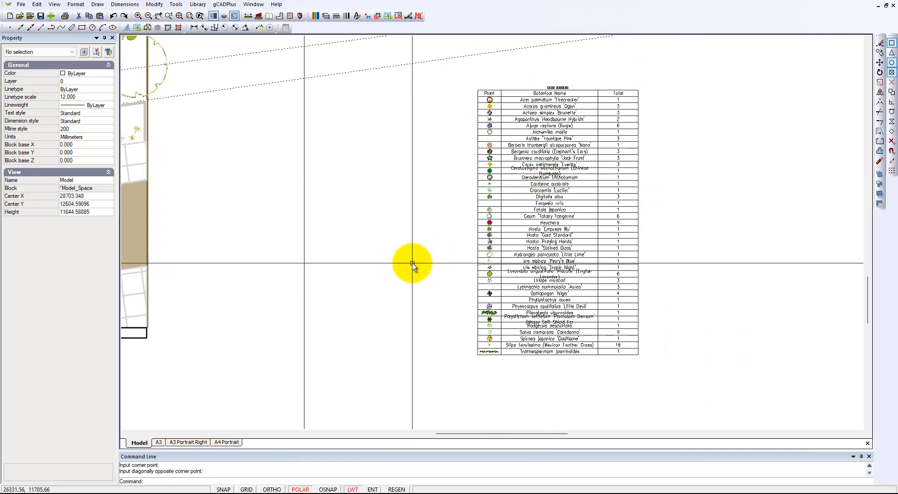
right_click(412, 264)
click(443, 269)
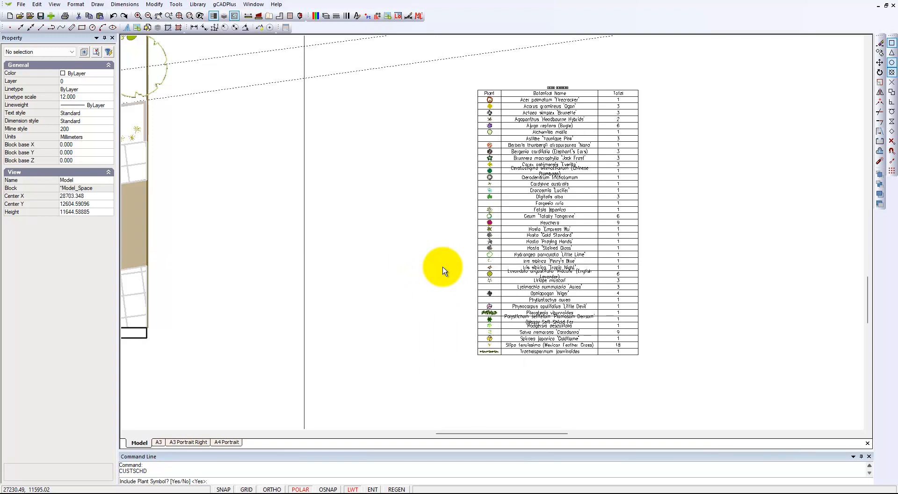
key(Return)
key(Return)
key(Return)
key(Return)
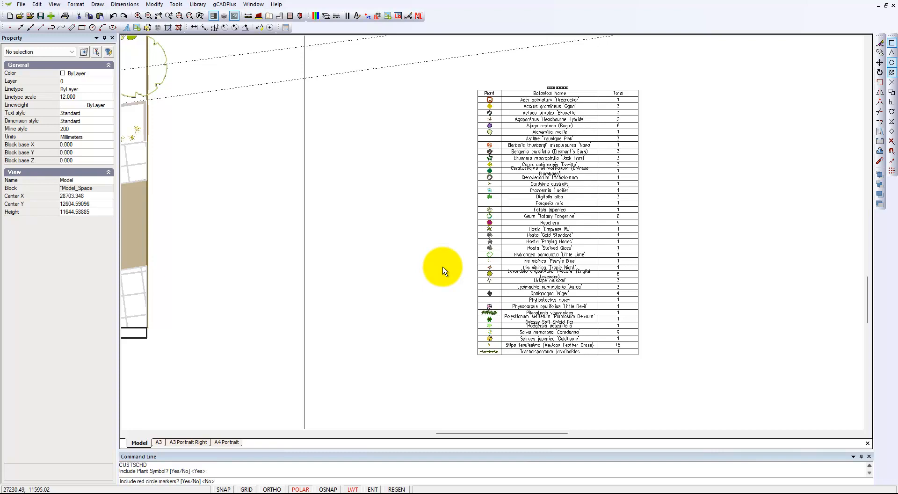
key(Return)
key(Return)
key(Return)
key(Return)
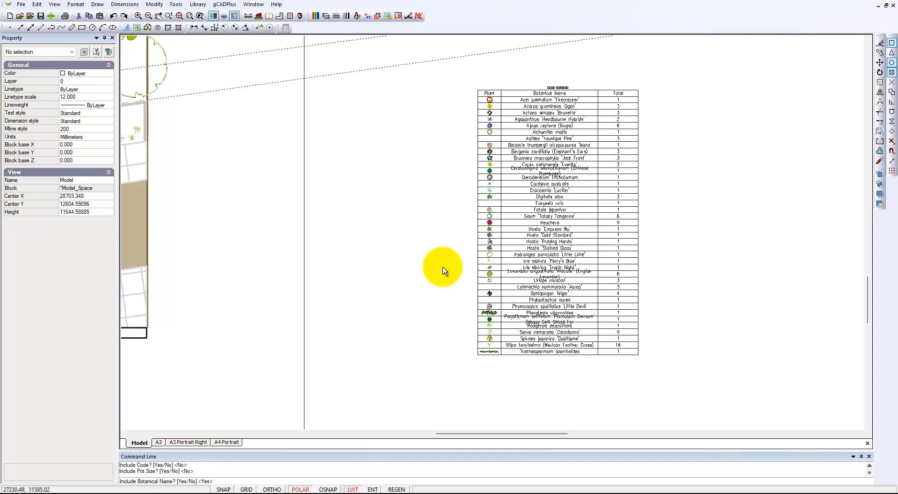
key(F3)
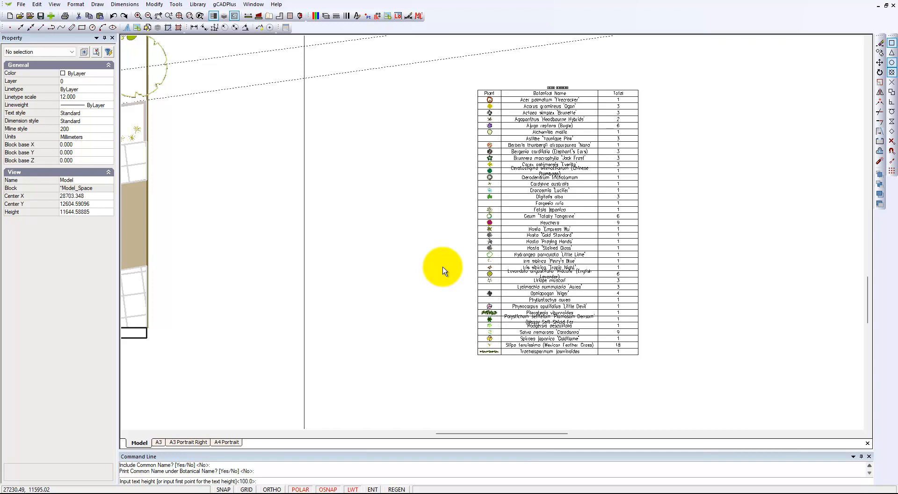
click(478, 89)
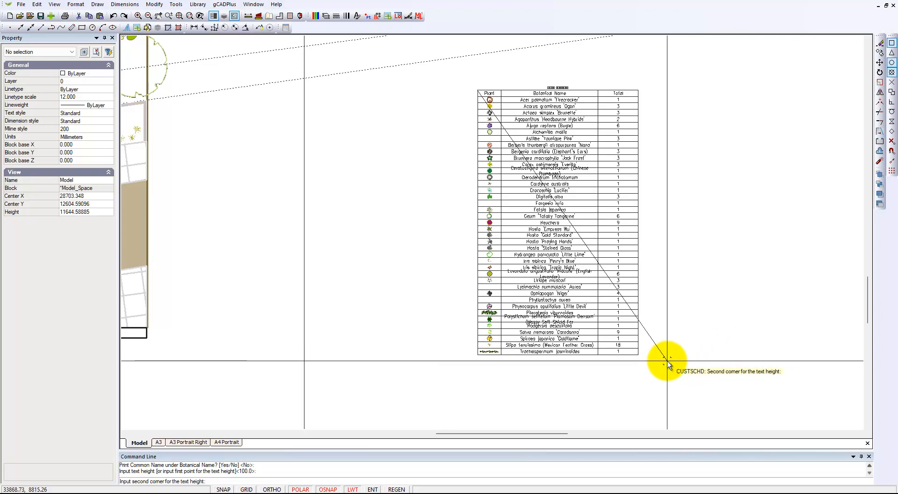
click(672, 337)
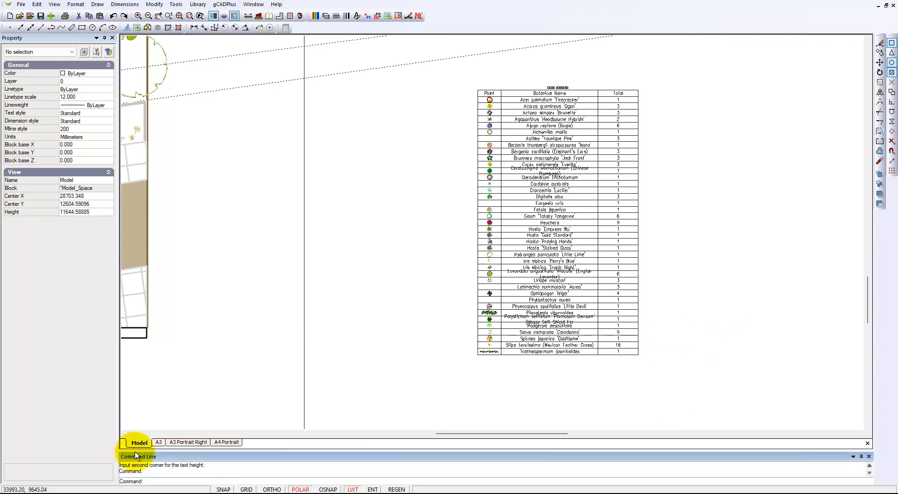
Repeat the custom-content plant schedule with plant symbols, excluding red circle markers, type, code, pot size and common names
right_click(357, 345)
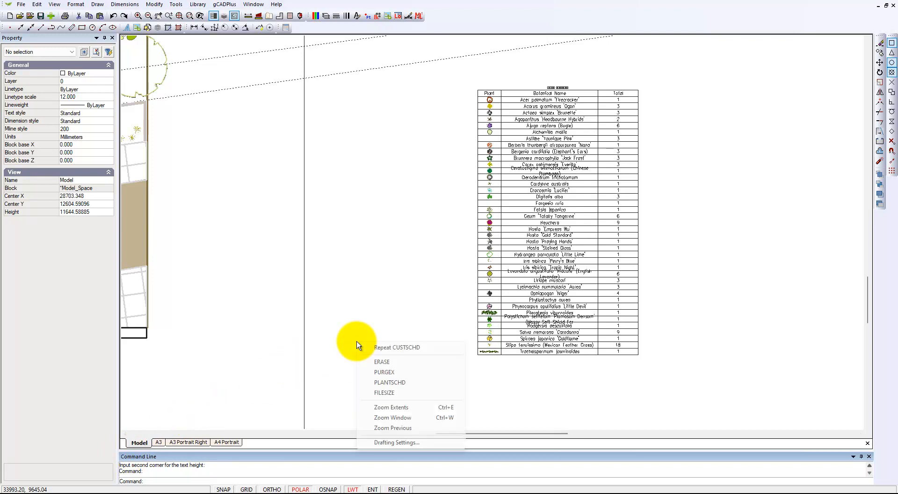
click(390, 348)
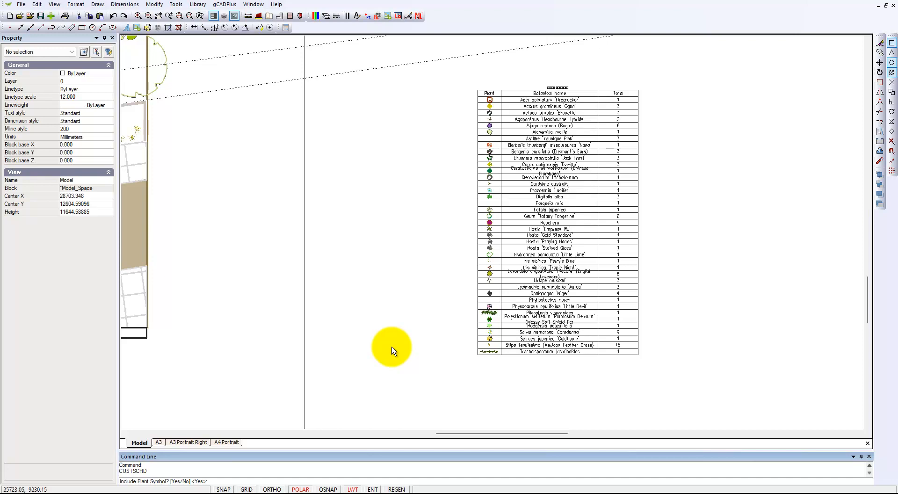
key(Return)
key(Return)
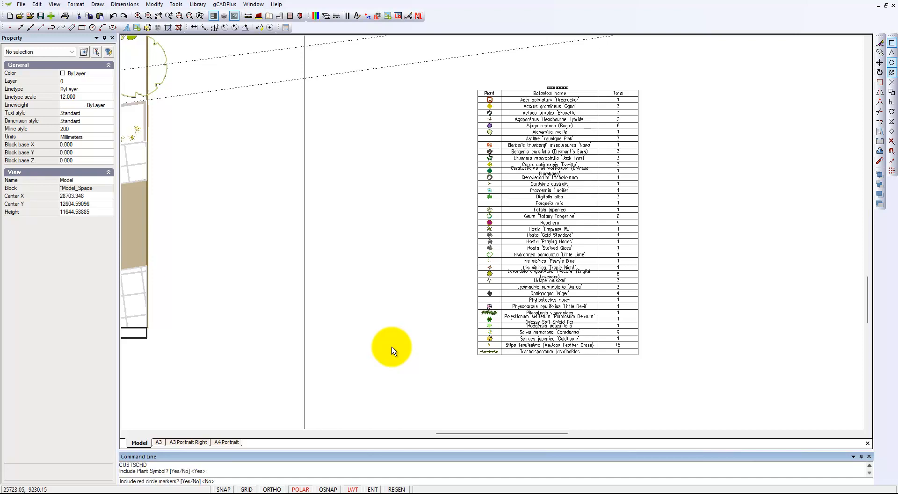
key(Return)
key(Return)
key(Return)
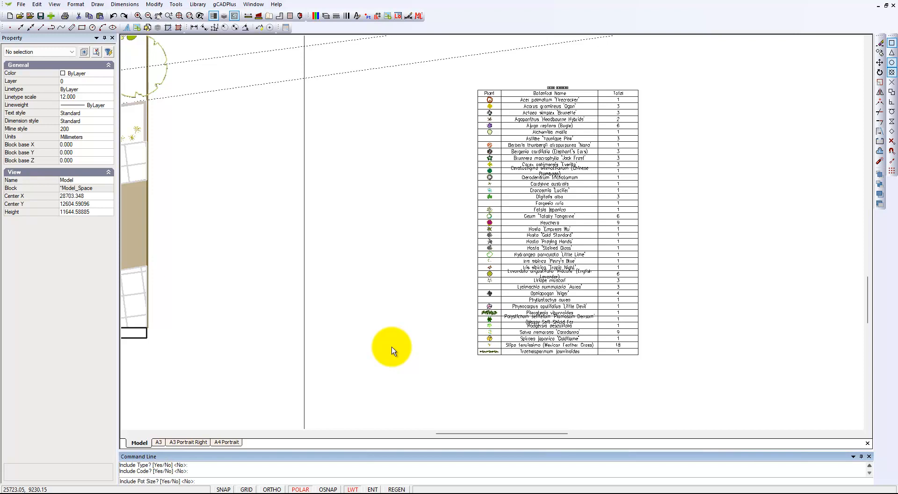
key(Return)
key(Return)
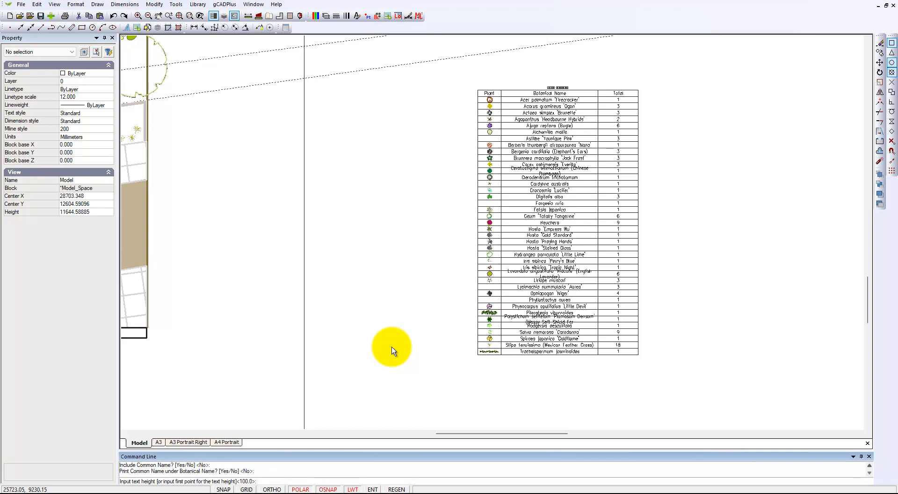
Accept a text height of 100 and place the schedule from the existing table's upper-left corner, slightly wider than that table
key(Return)
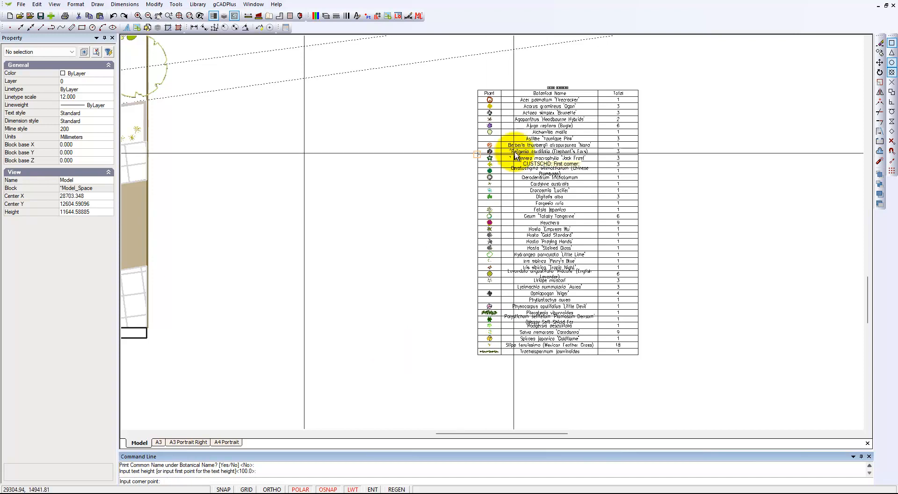
click(477, 90)
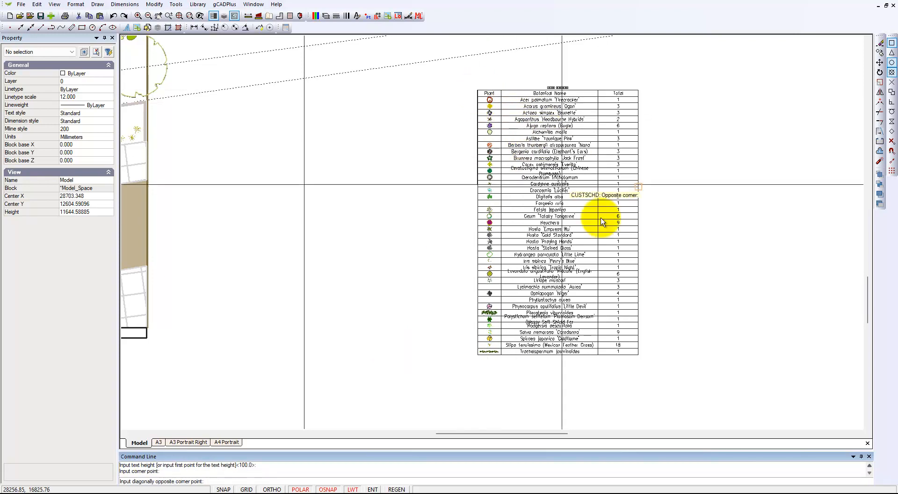
click(674, 354)
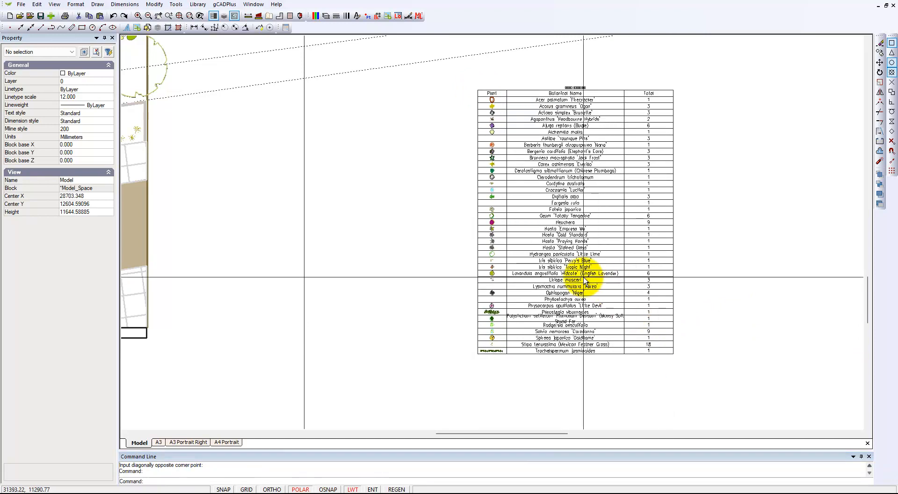
Check the long botanical names for wrapping, and run the custom schedule again with plant symbols but no markers, type, code, pot size or common names
scroll(580, 259, up, 1)
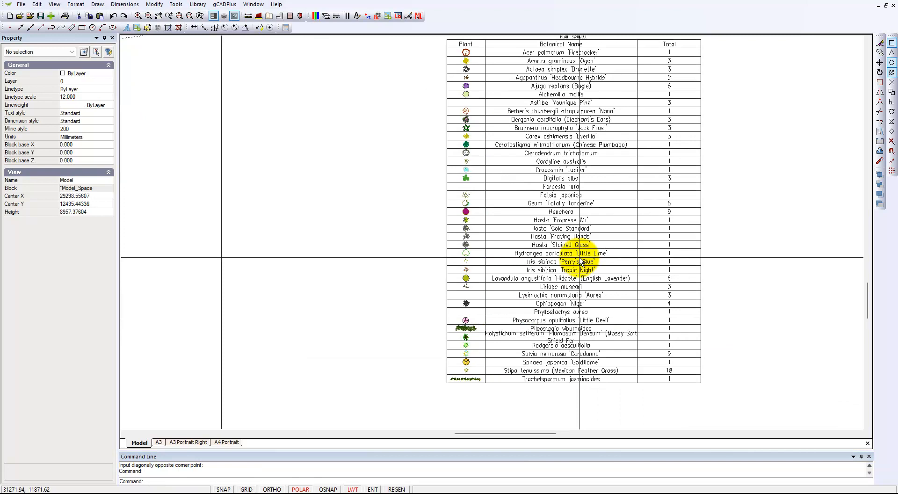
scroll(486, 370, up, 3)
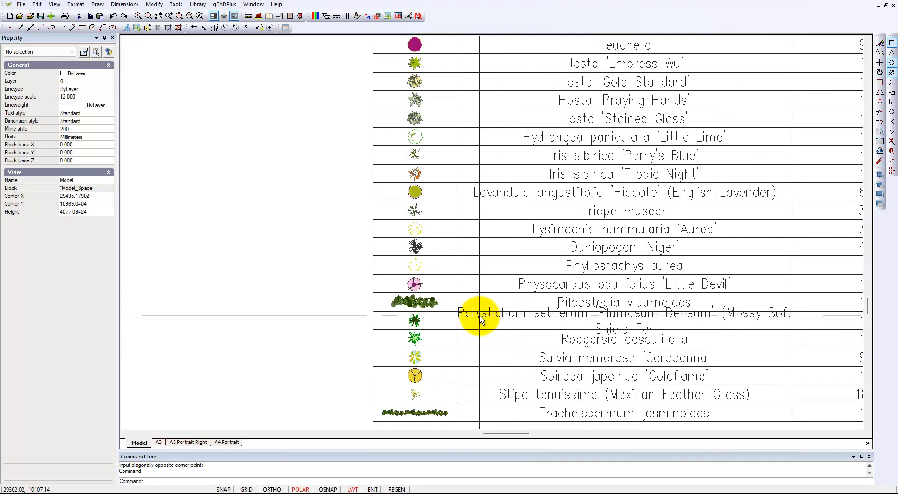
scroll(481, 316, down, 1)
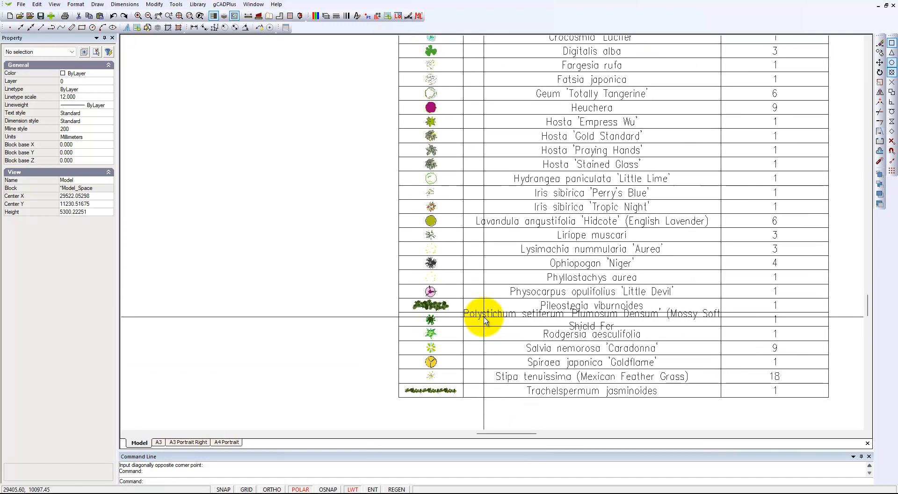
scroll(484, 318, down, 2)
scroll(484, 318, down, 2)
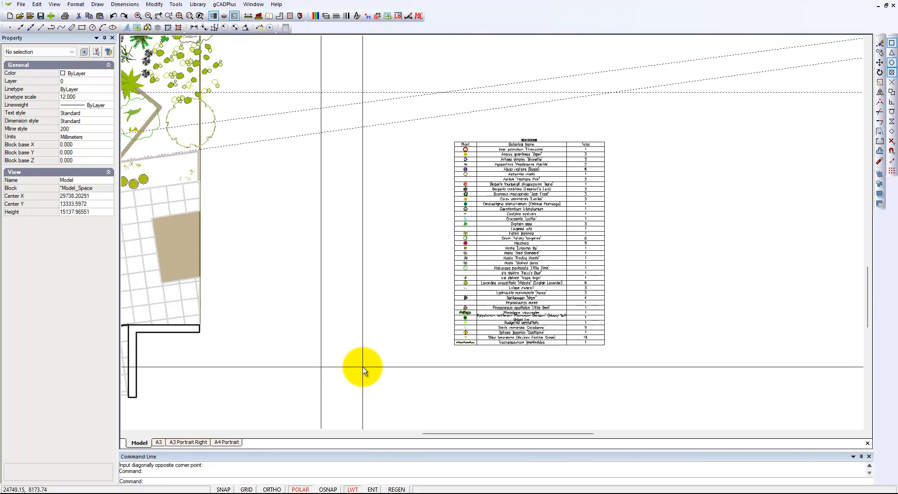
right_click(391, 363)
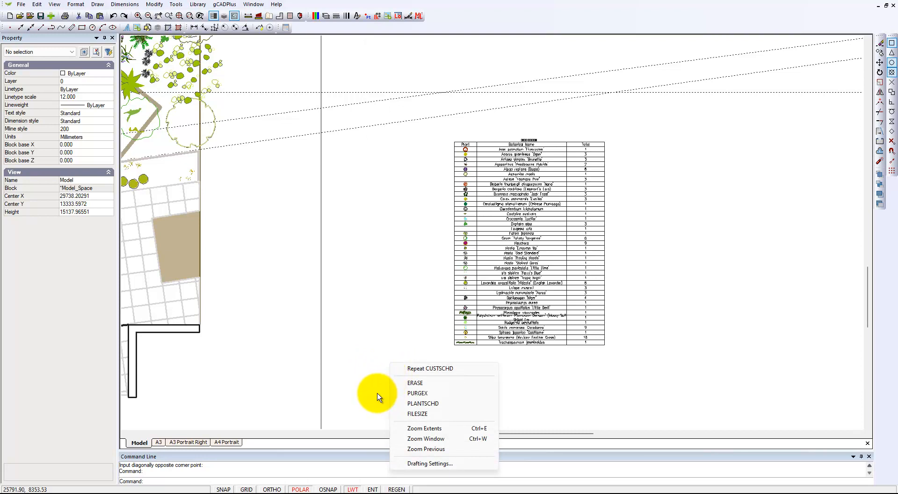
click(431, 370)
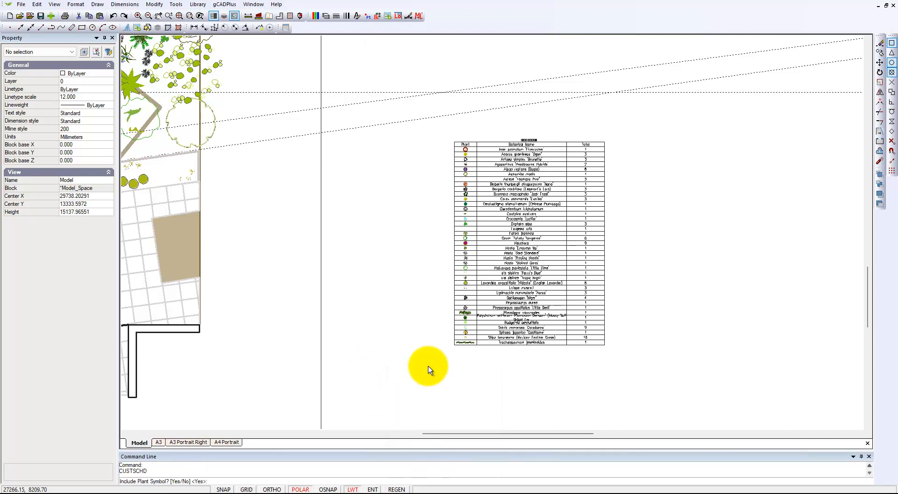
key(Return)
key(Return)
key(Return)
key(Return)
key(Return)
key(Return)
key(Return)
Accept a text height of 100 and place the schedule from the current table's upper-left corner, wide enough for the longest botanical name
key(F3)
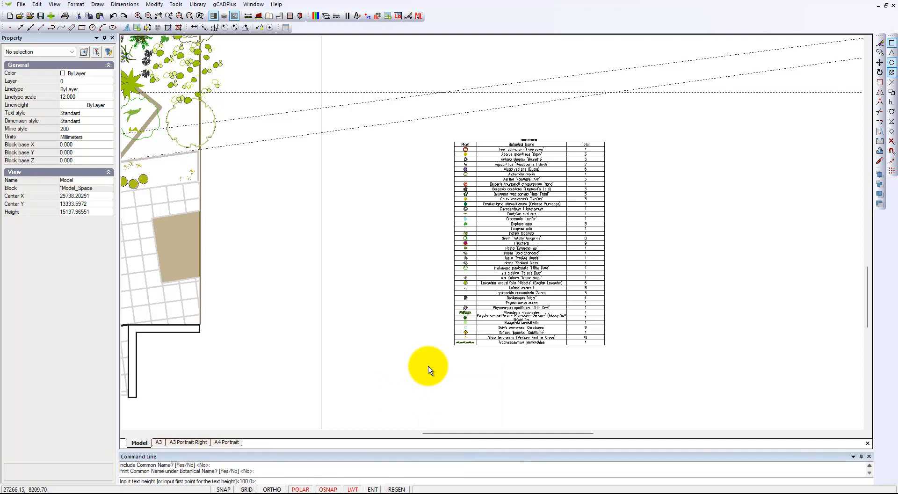
key(Return)
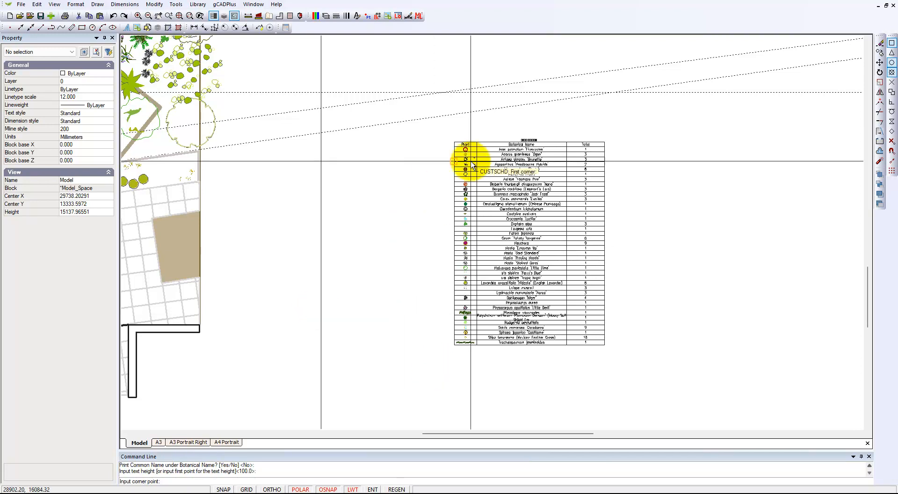
click(456, 144)
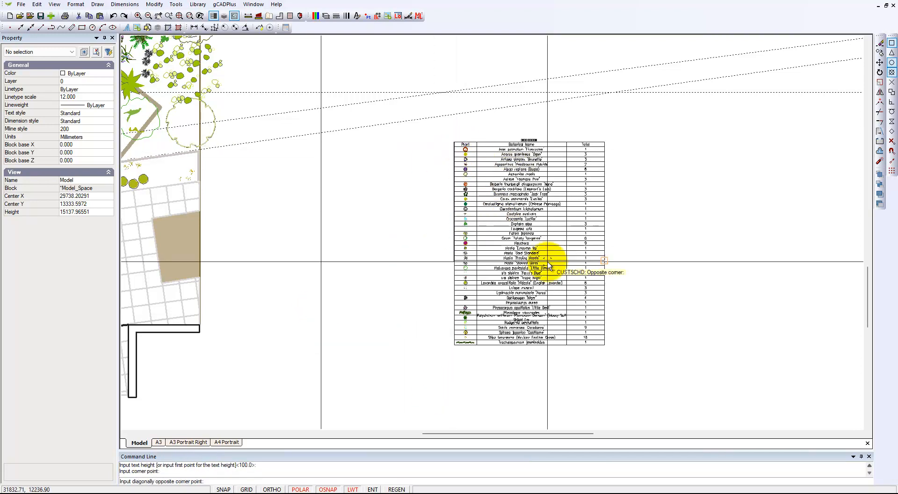
click(651, 344)
scroll(543, 344, up, 3)
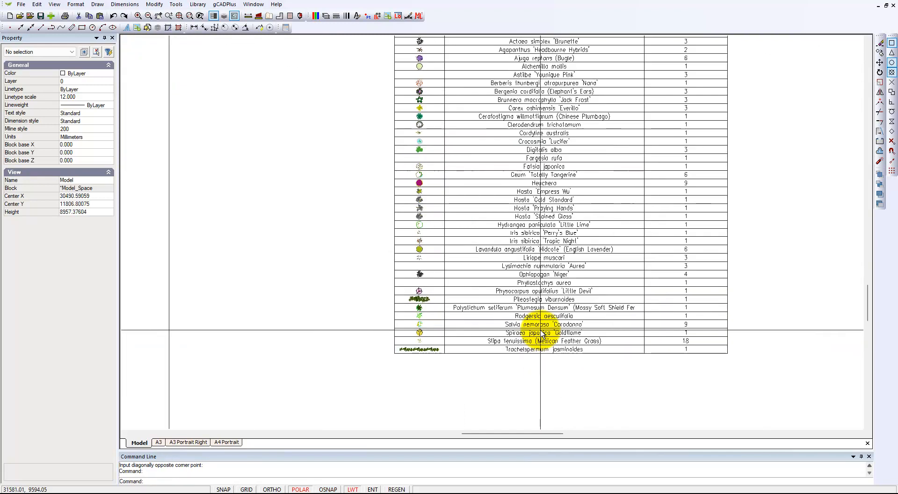
right_click(544, 369)
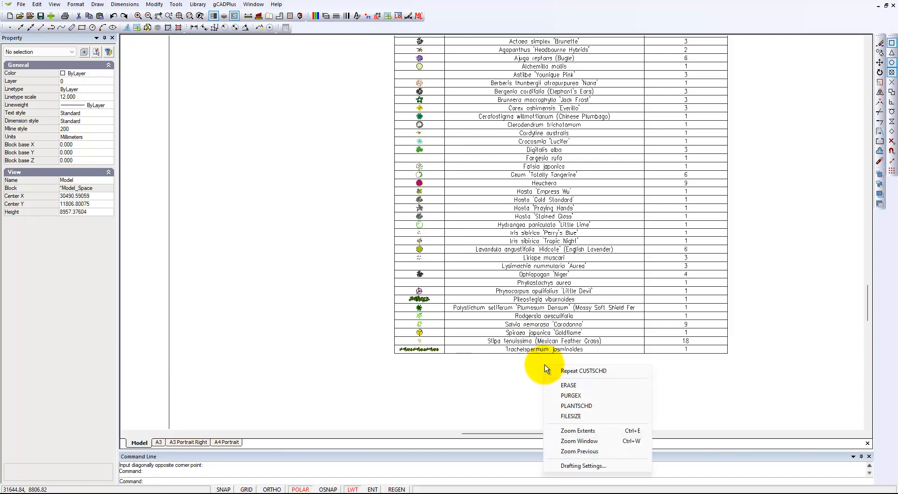
click(505, 368)
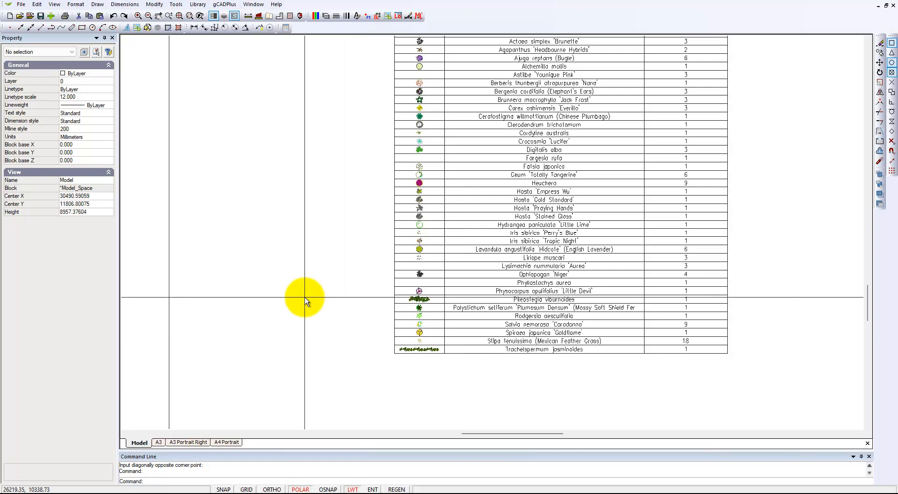
Purge the unused objects from the drawing and dismiss the report
scroll(305, 301, down, 2)
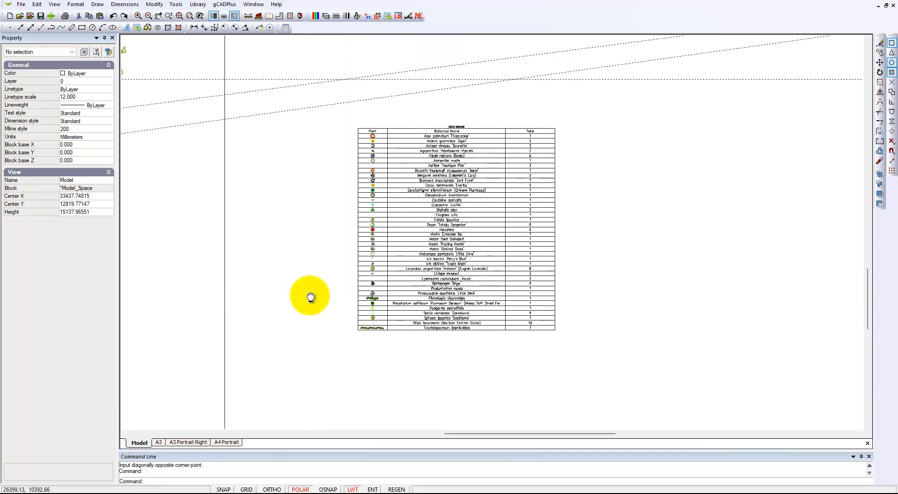
middle_drag(305, 300, 423, 288)
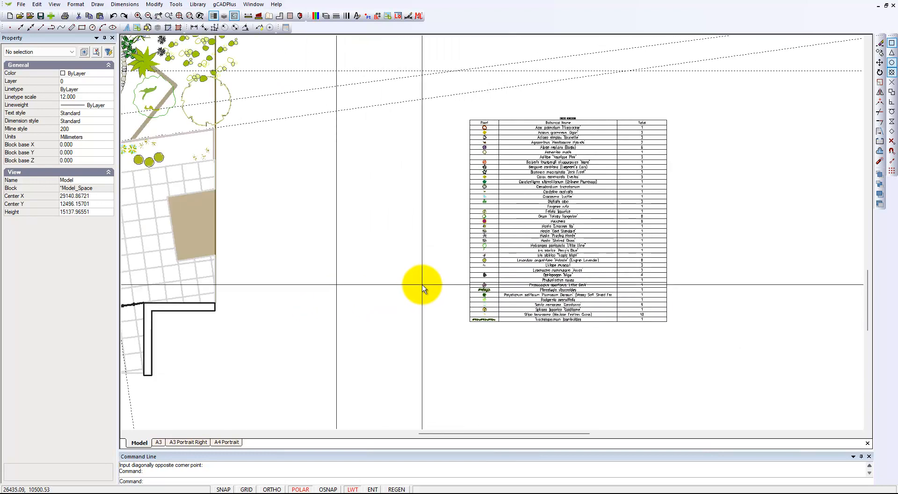
scroll(423, 285, down, 2)
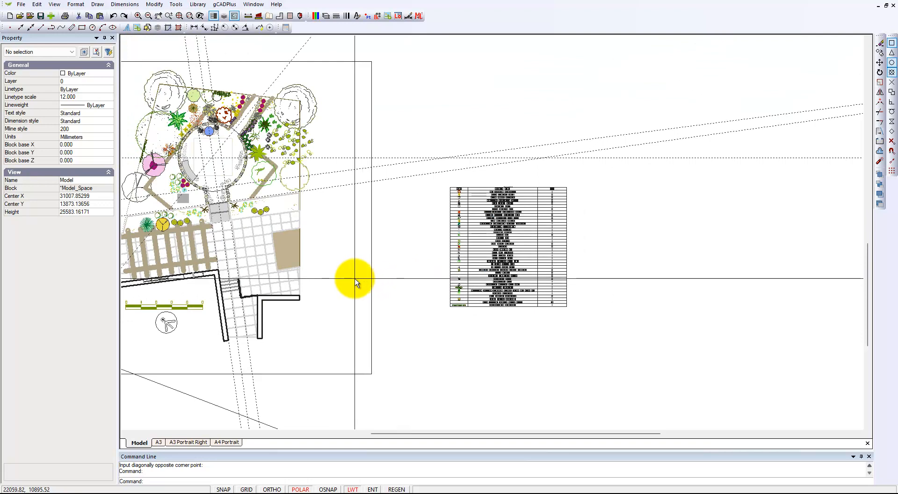
click(176, 5)
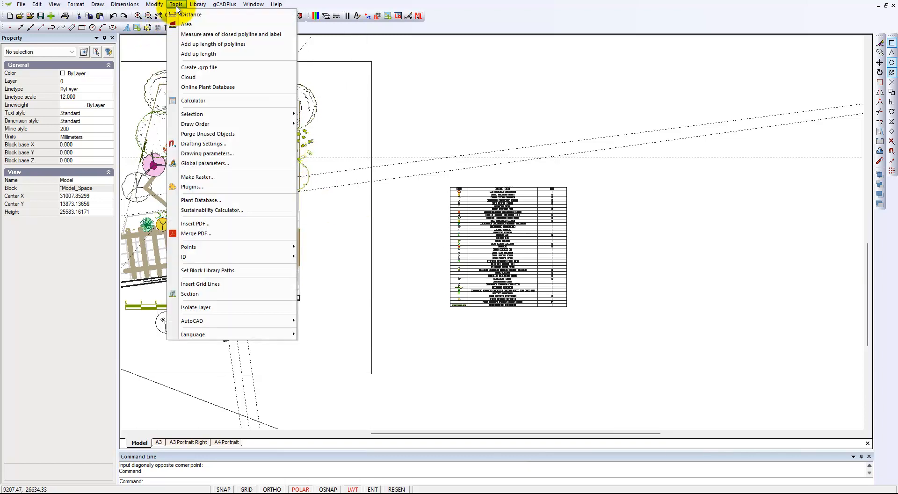
click(655, 126)
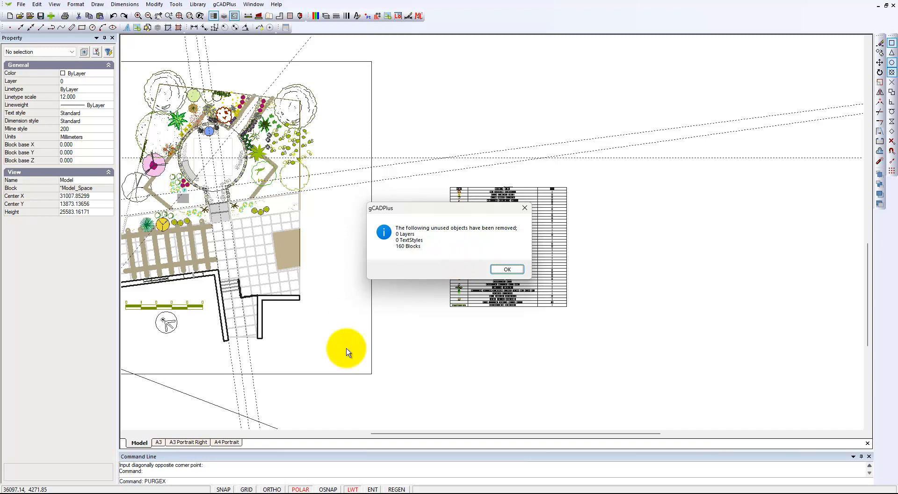
click(507, 269)
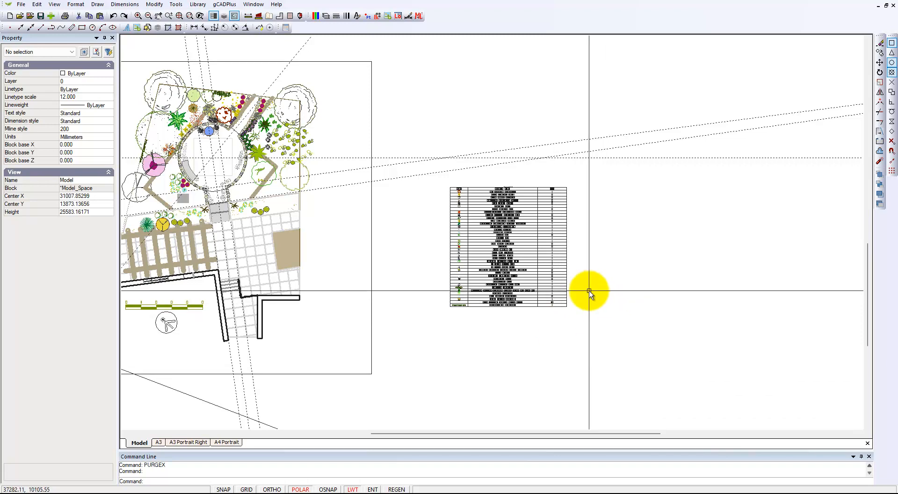
Check the file size of the garden plan drawing
middle_drag(261, 240, 414, 251)
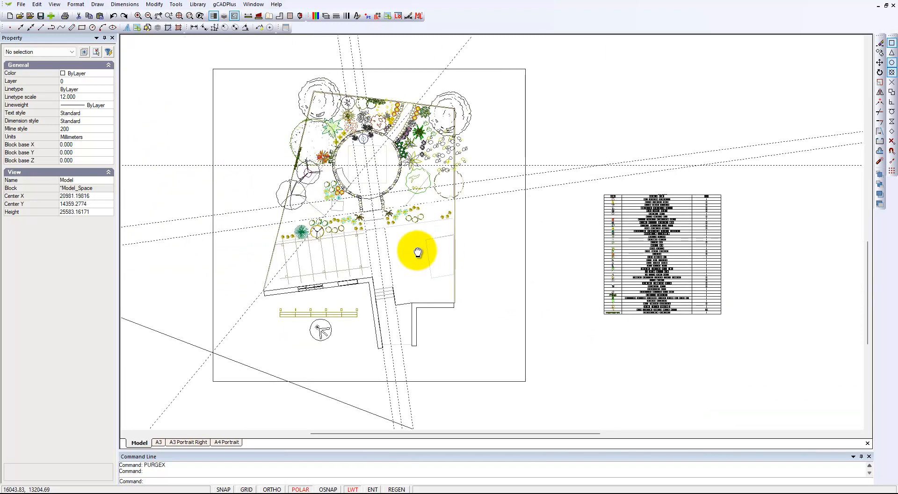
scroll(387, 228, up, 2)
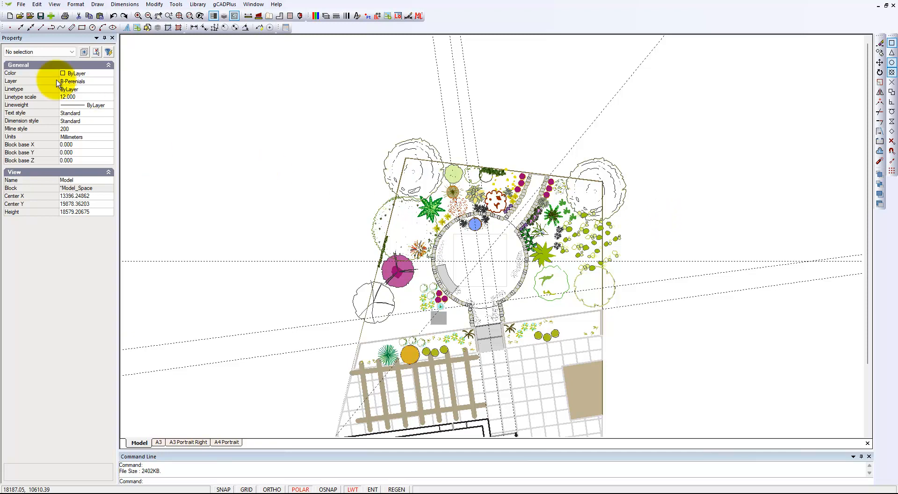
click(21, 4)
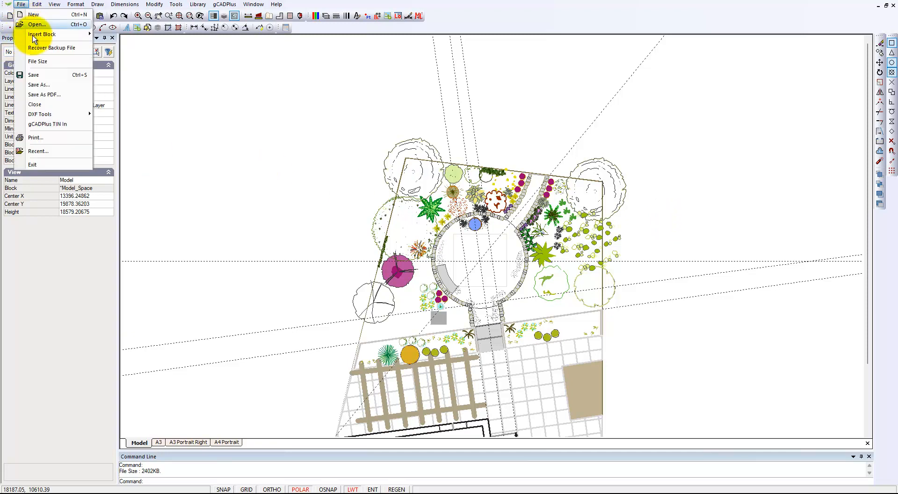
click(47, 58)
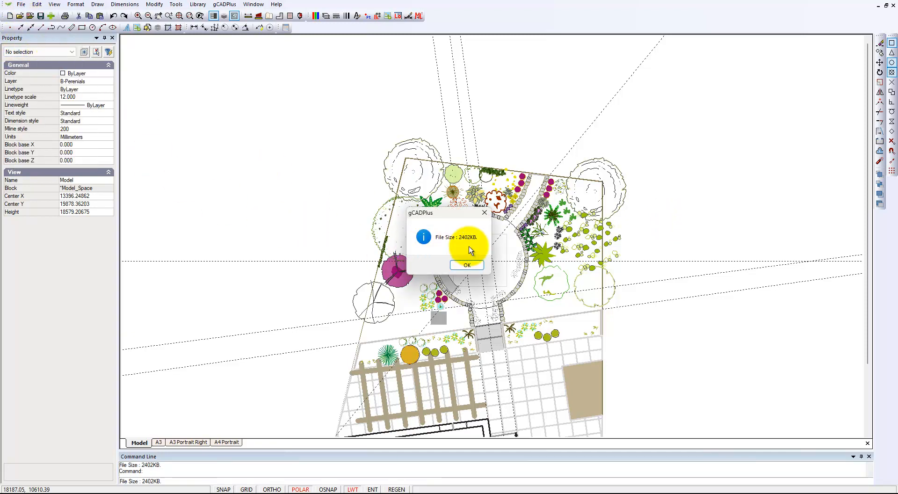